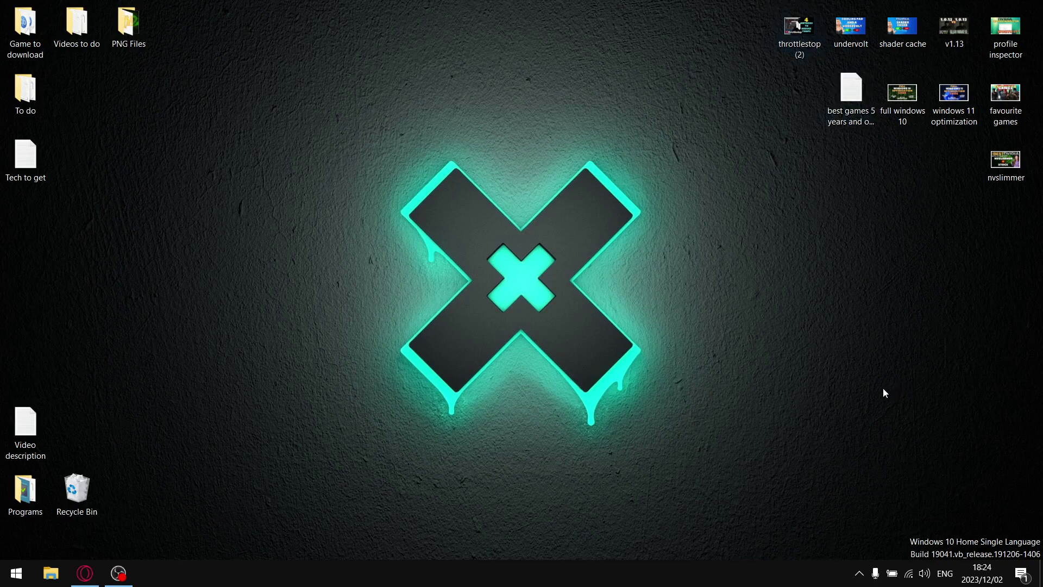
# Step: Open ThrottleStop's main window from the hidden tray icons, showing live core clocks and temperatures
pyautogui.click(859, 574)
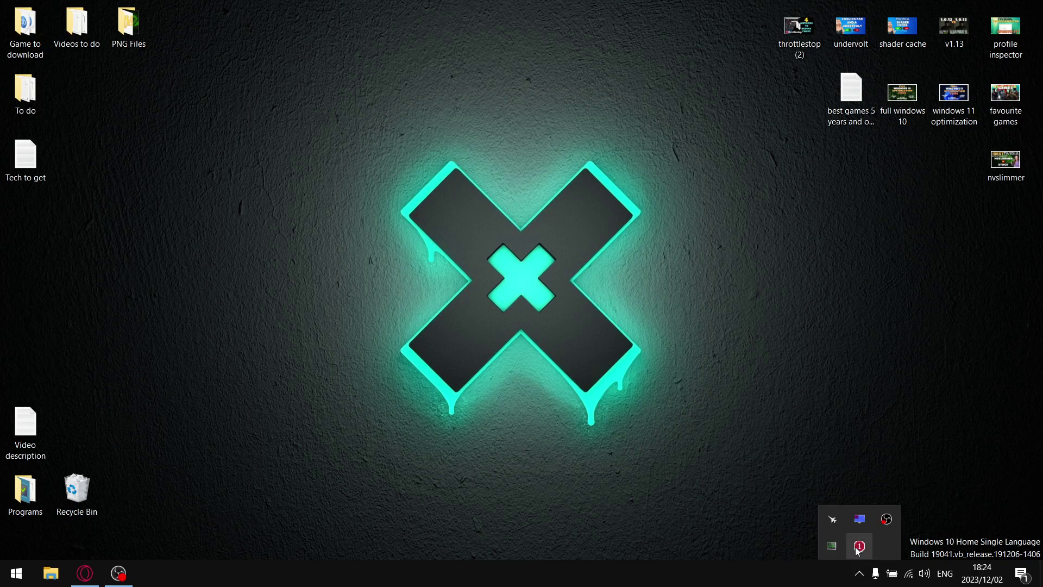
pyautogui.click(859, 547)
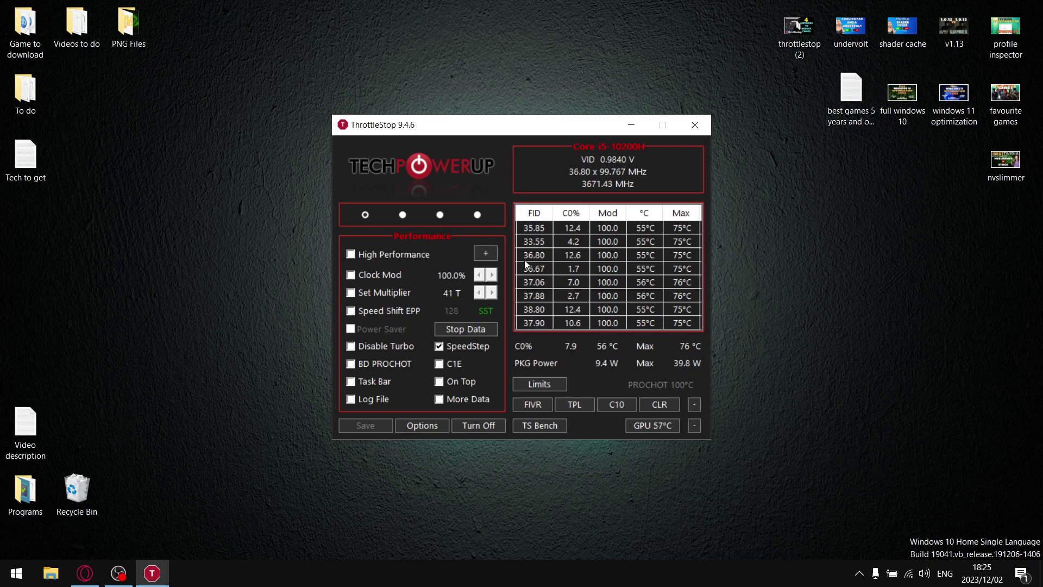
pyautogui.click(85, 573)
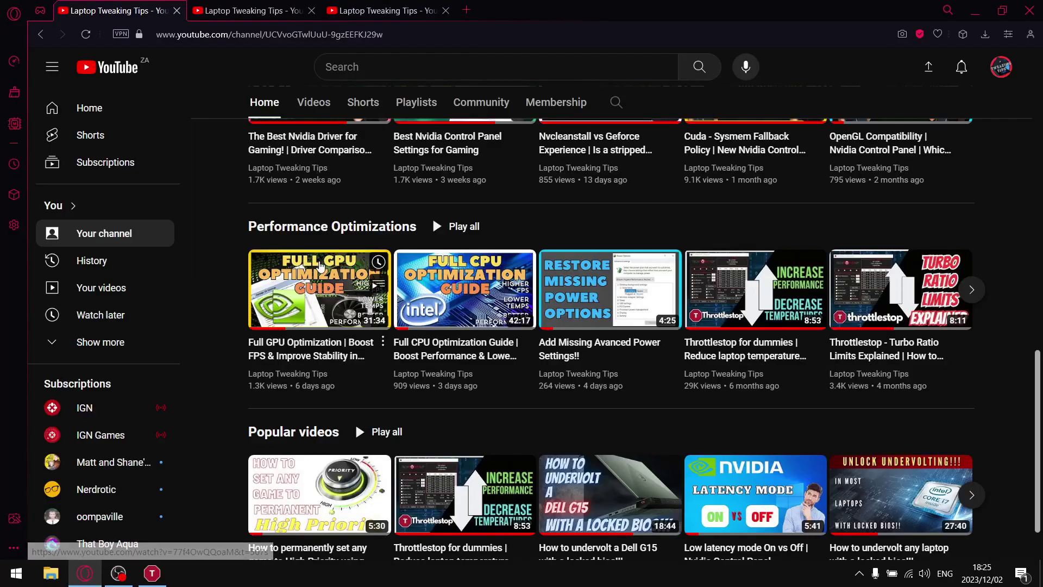
pyautogui.scroll(10, 431, 285)
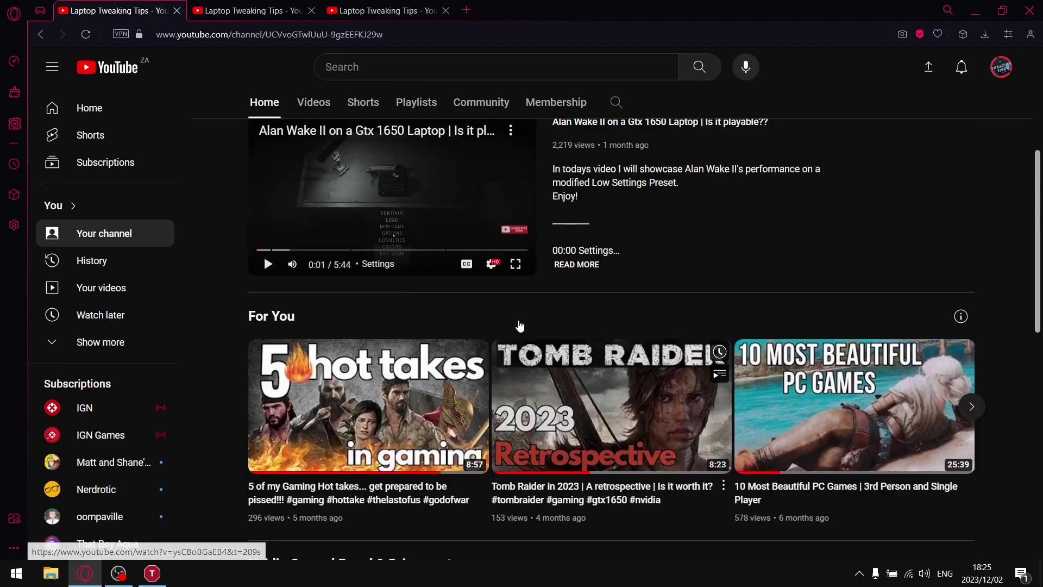
pyautogui.scroll(5, 520, 325)
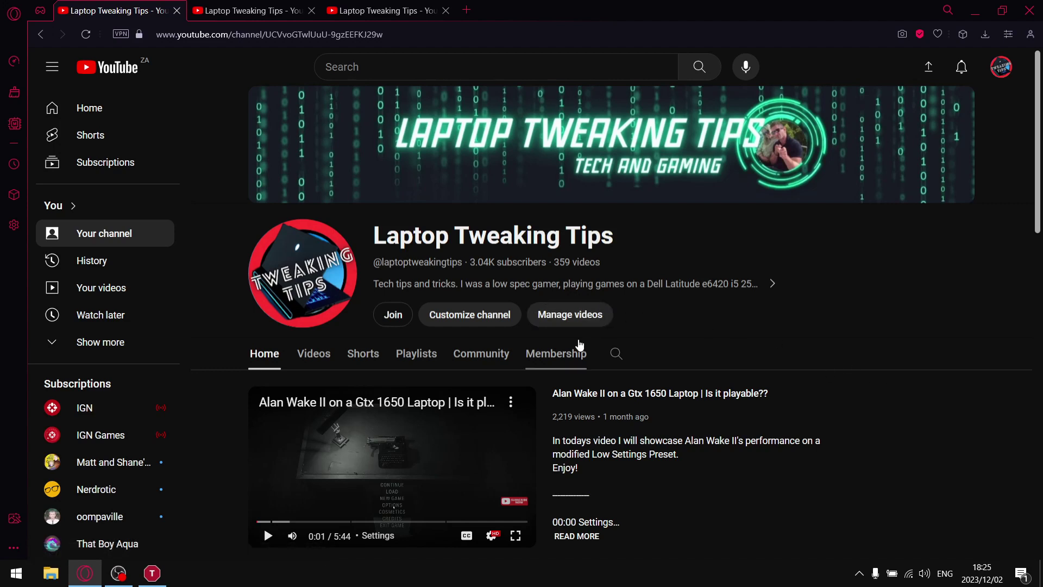
pyautogui.scroll(-10, 650, 320)
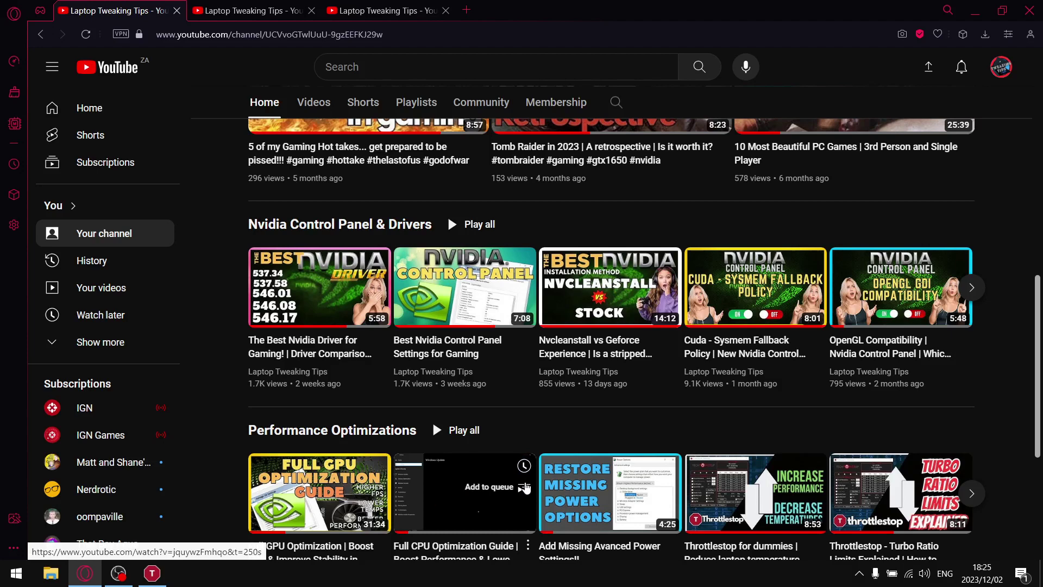
# Step: Minimize Opera and bring up Turbo FIVR Control with its −155.3 mV CPU Core offset
pyautogui.click(975, 10)
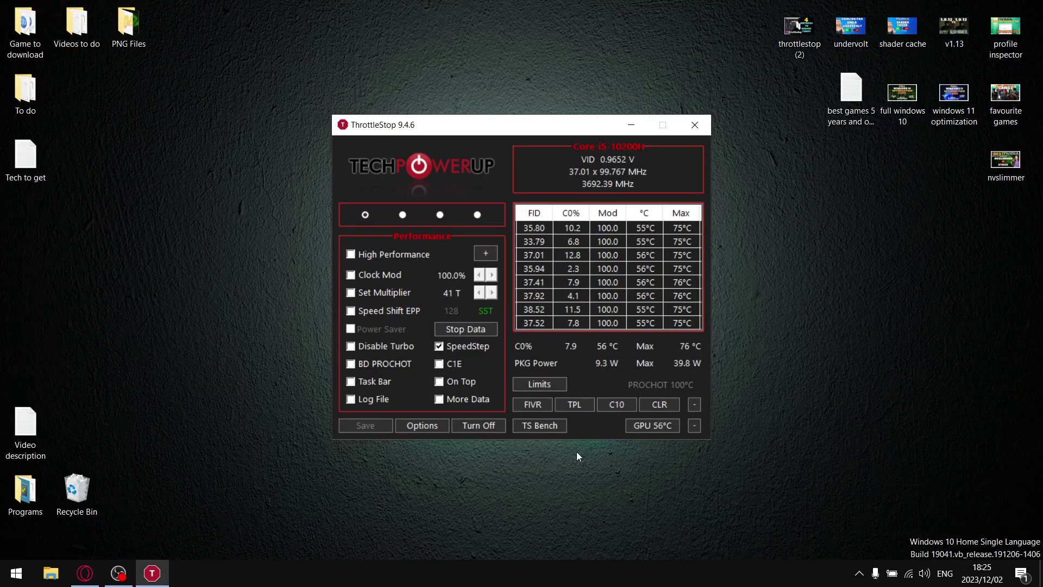
pyautogui.click(531, 404)
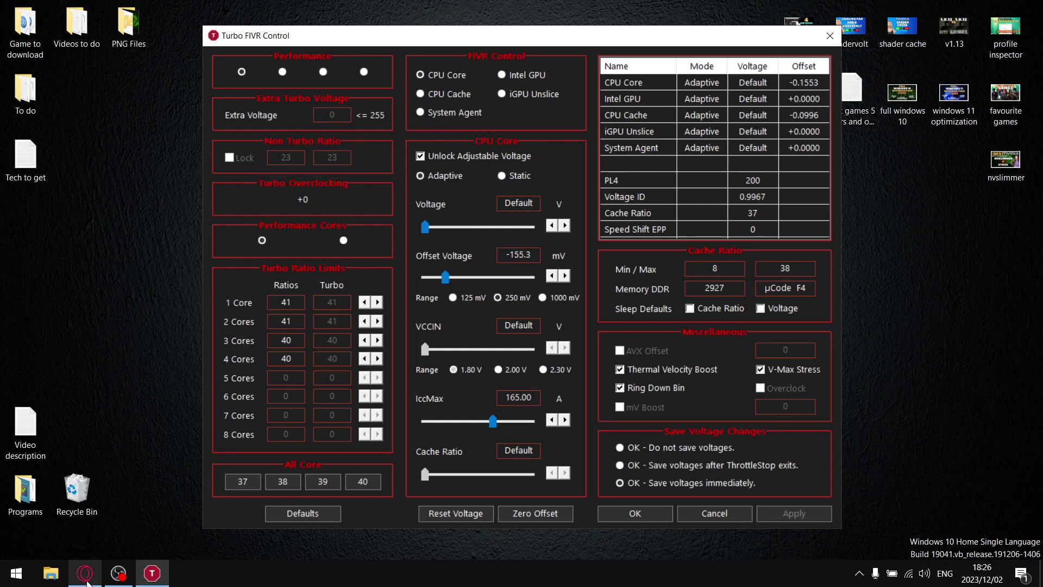
# Step: Bring the YouTube channel page with the Performance Optimizations row back to the front in Opera
pyautogui.click(85, 575)
pyautogui.moveTo(433, 488)
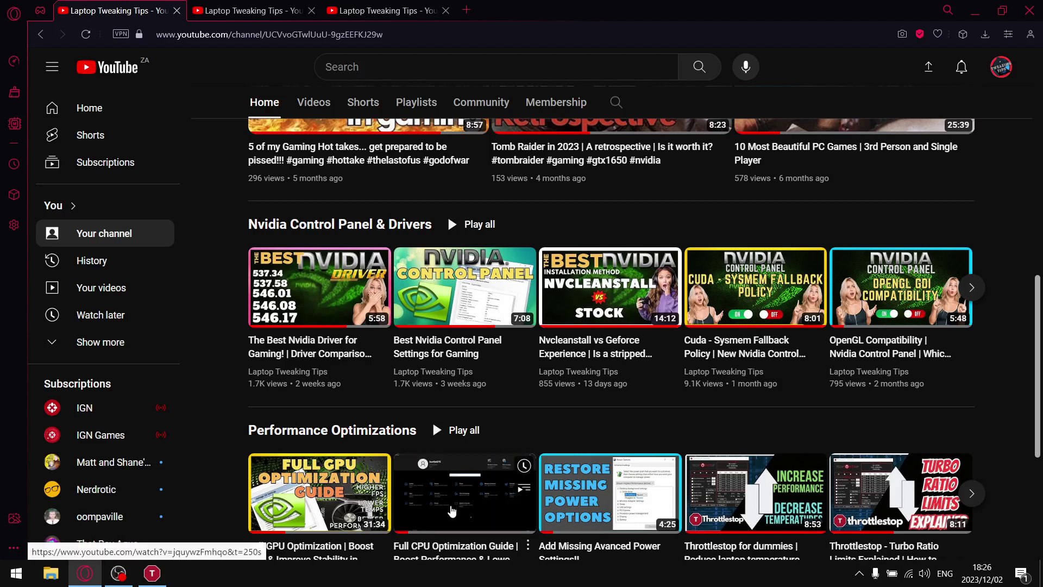
# Step: Minimize Opera to show Turbo FIVR Control's turbo ratio limits 41, 41, 40, 40 again
pyautogui.click(975, 10)
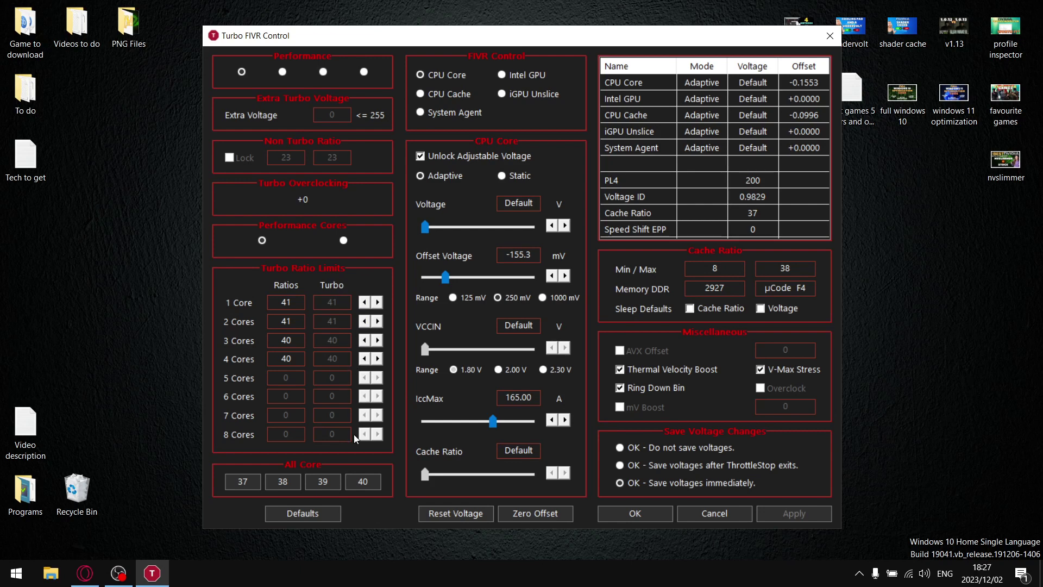
# Step: Cancel Turbo FIVR Control, move the main window up, and open TS Bench set to 960M
pyautogui.click(705, 518)
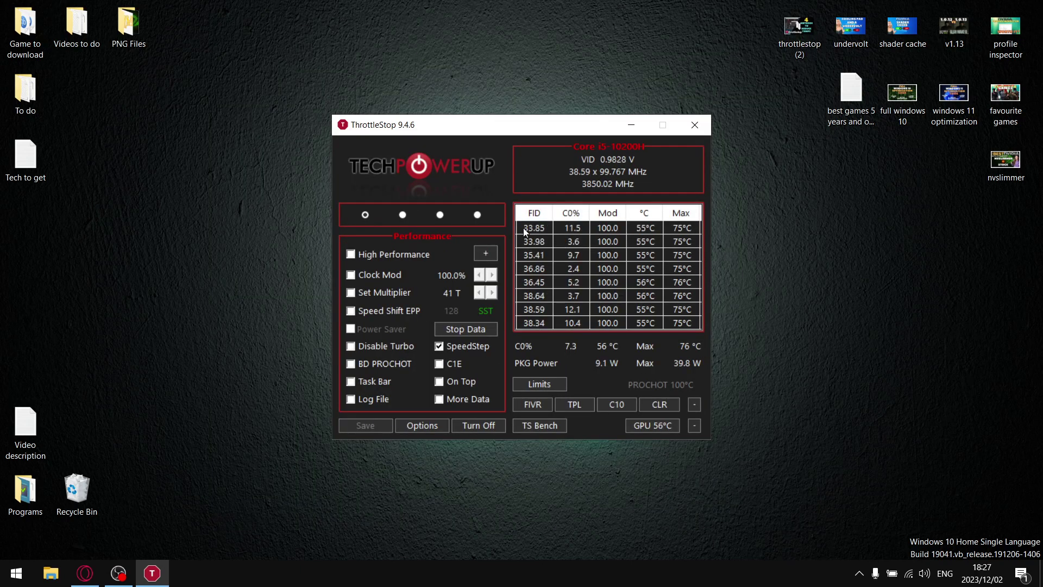
pyautogui.moveTo(552, 130); pyautogui.dragTo(535, 65)
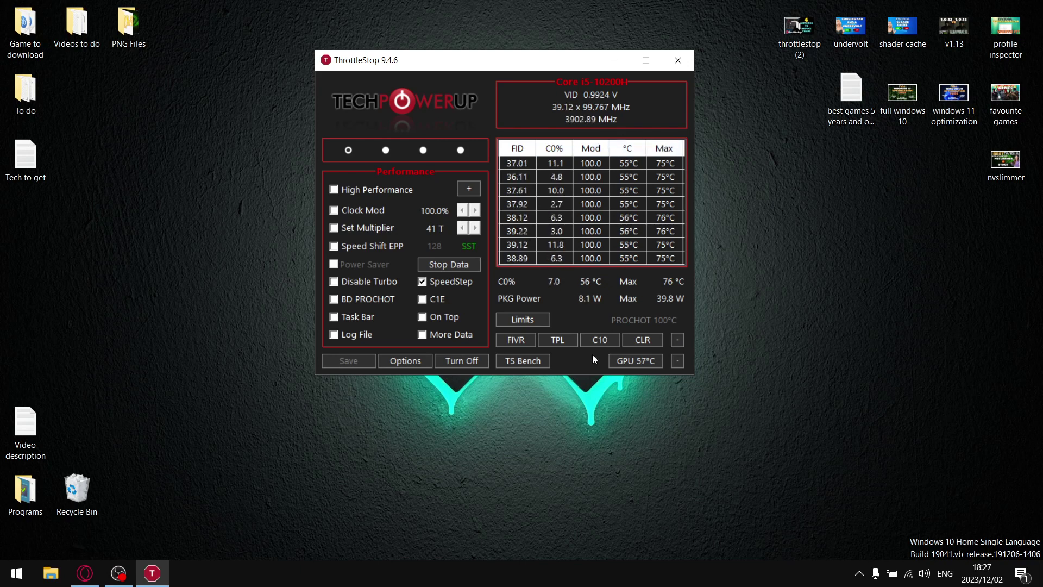
pyautogui.click(532, 360)
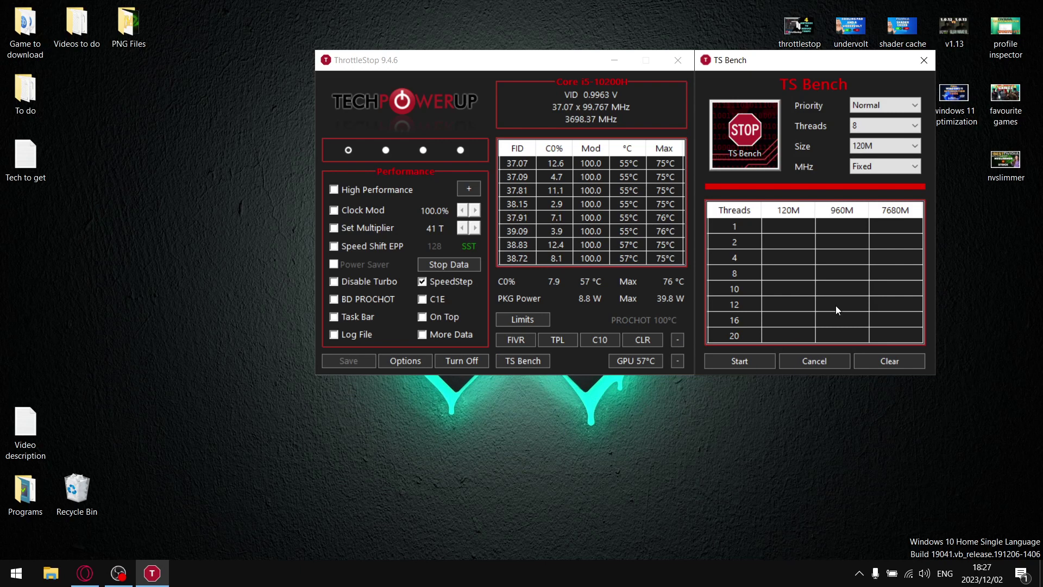
pyautogui.click(899, 145)
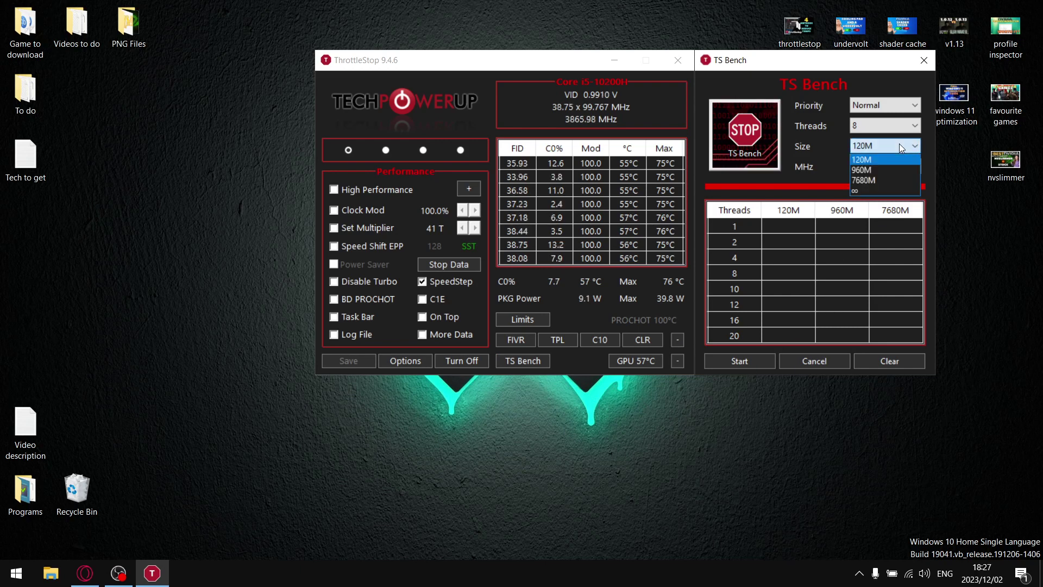
pyautogui.click(884, 170)
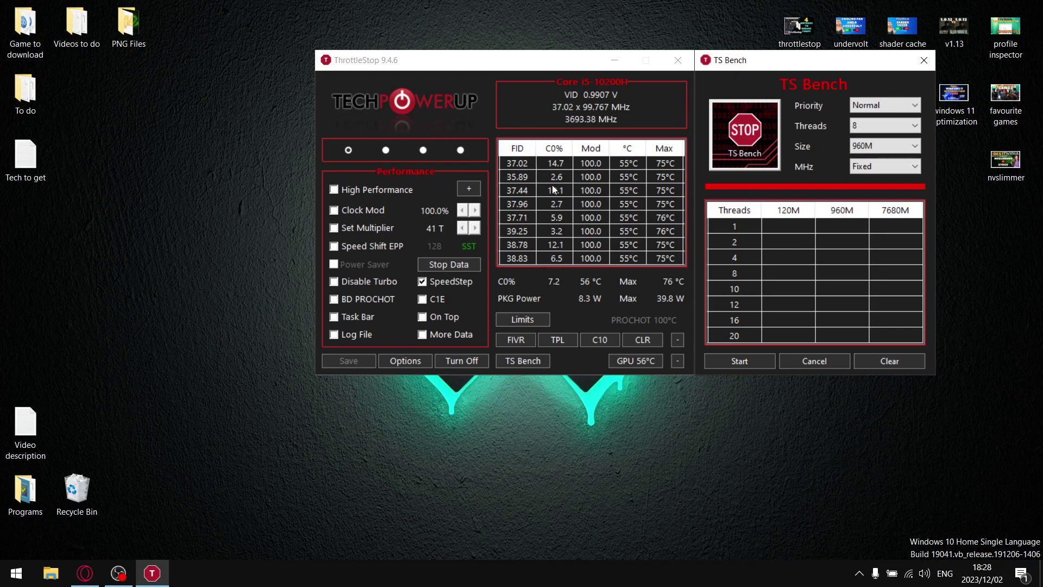
# Step: Close TS Bench without running it, then reopen and cancel Turbo FIVR Control
pyautogui.click(815, 362)
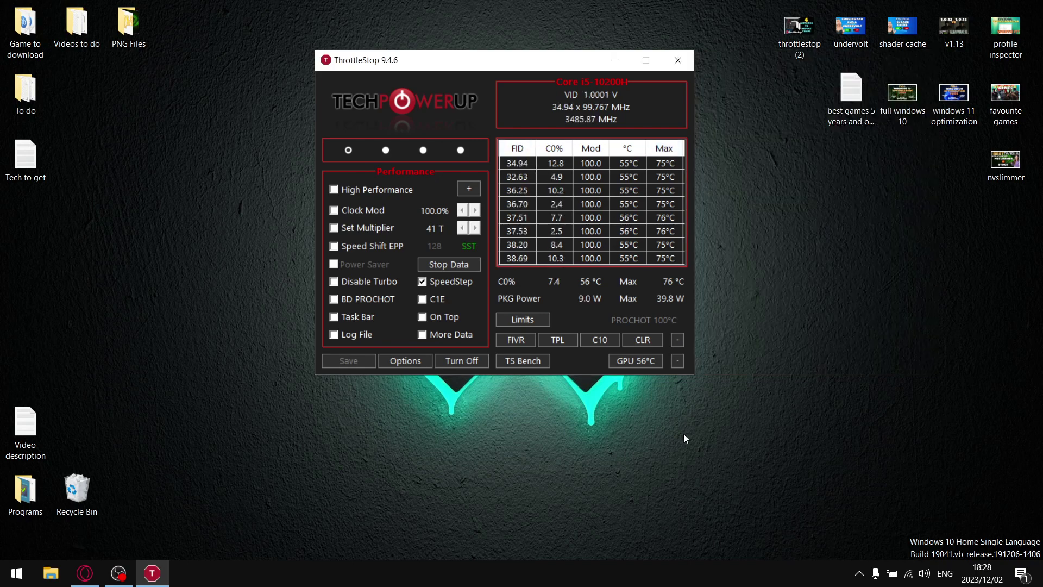
pyautogui.click(514, 341)
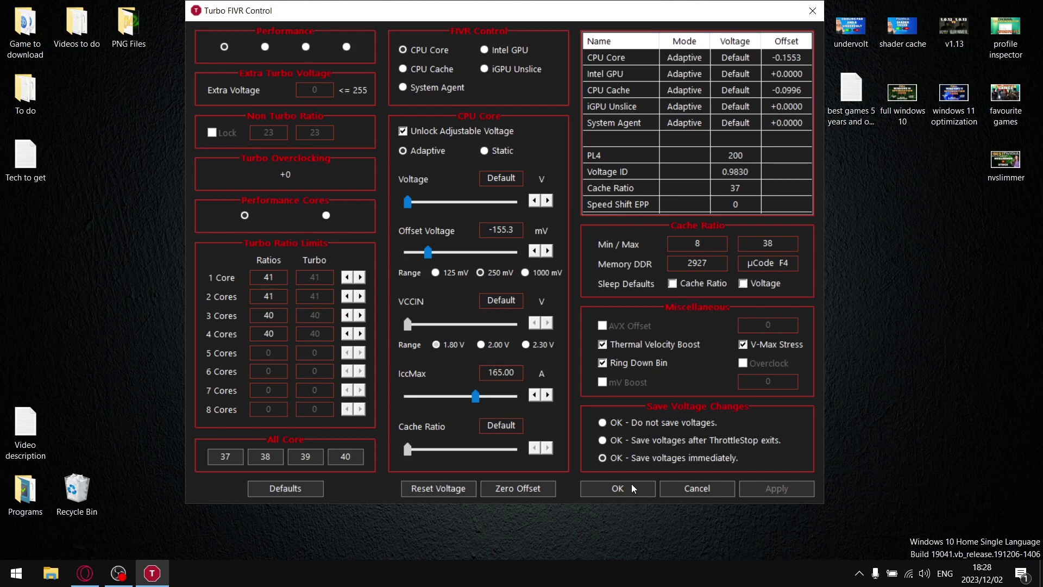
pyautogui.click(672, 485)
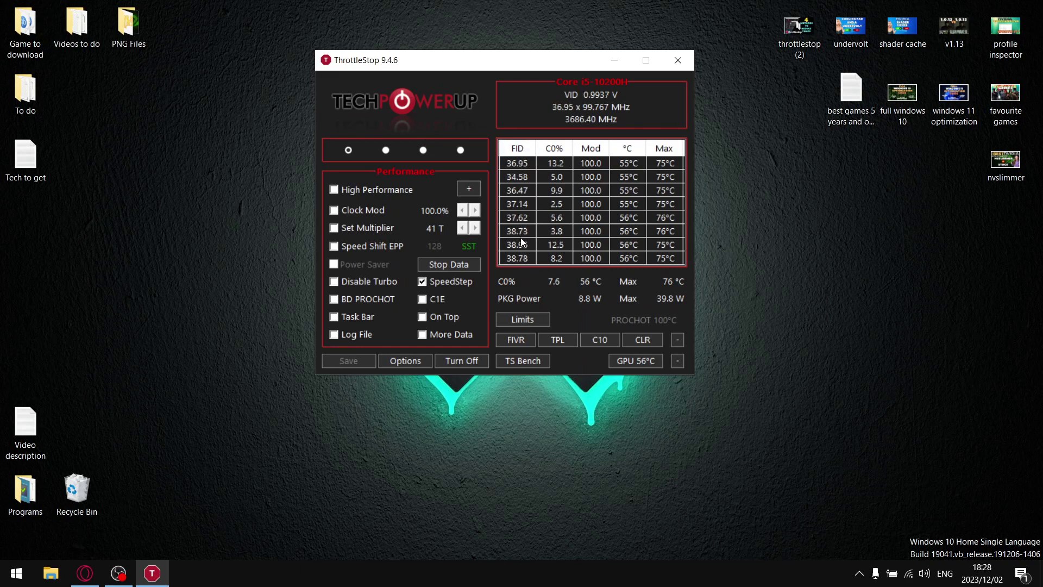
pyautogui.click(537, 361)
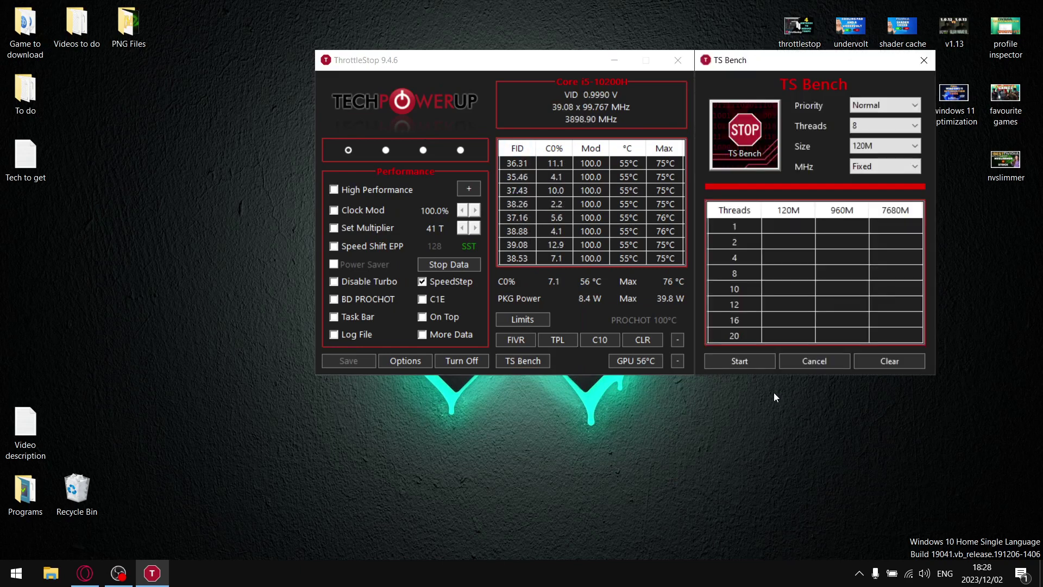
pyautogui.click(913, 147)
pyautogui.click(914, 147)
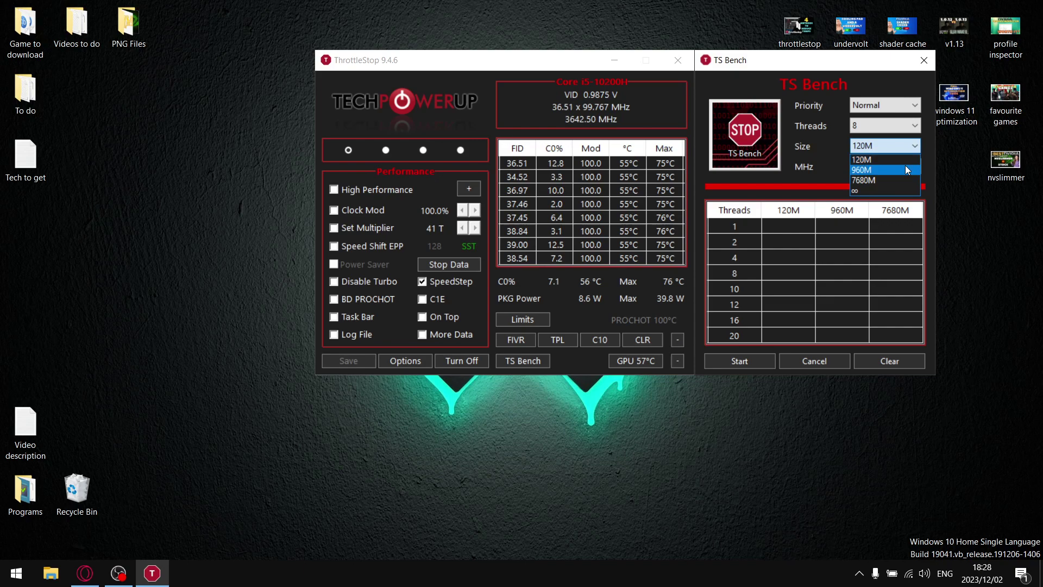
pyautogui.click(901, 167)
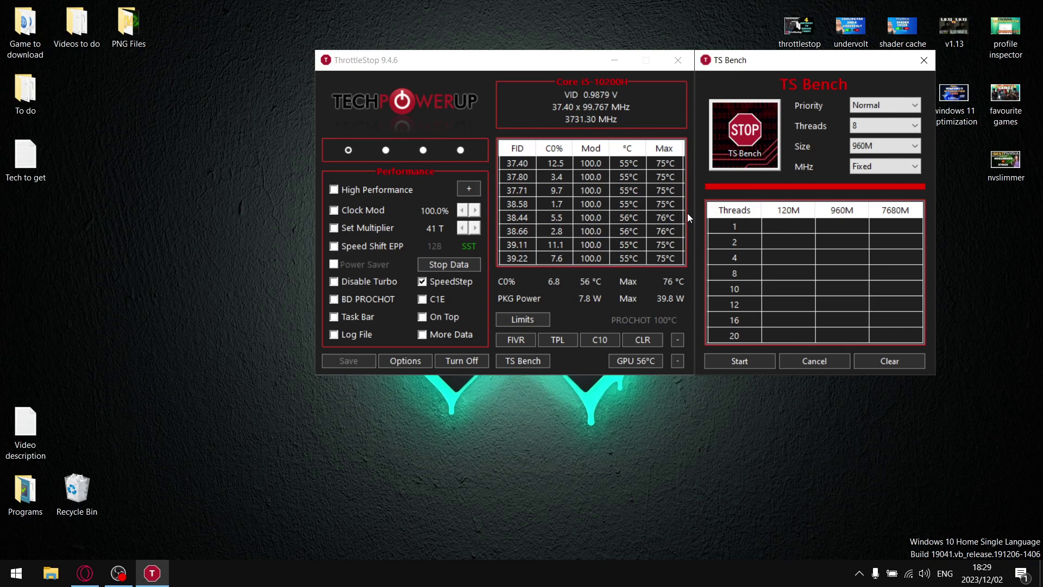
pyautogui.click(923, 60)
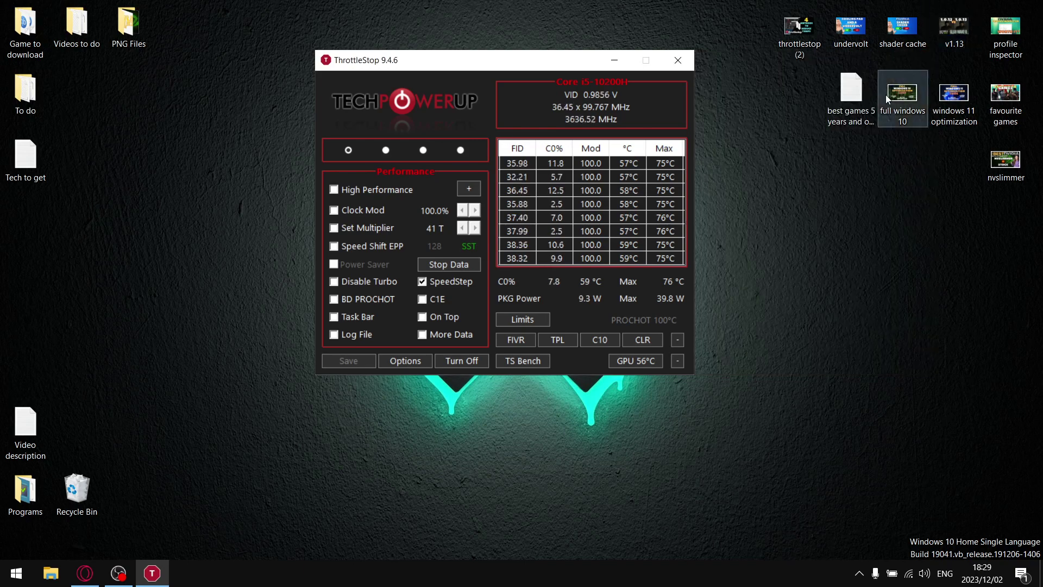
pyautogui.click(520, 340)
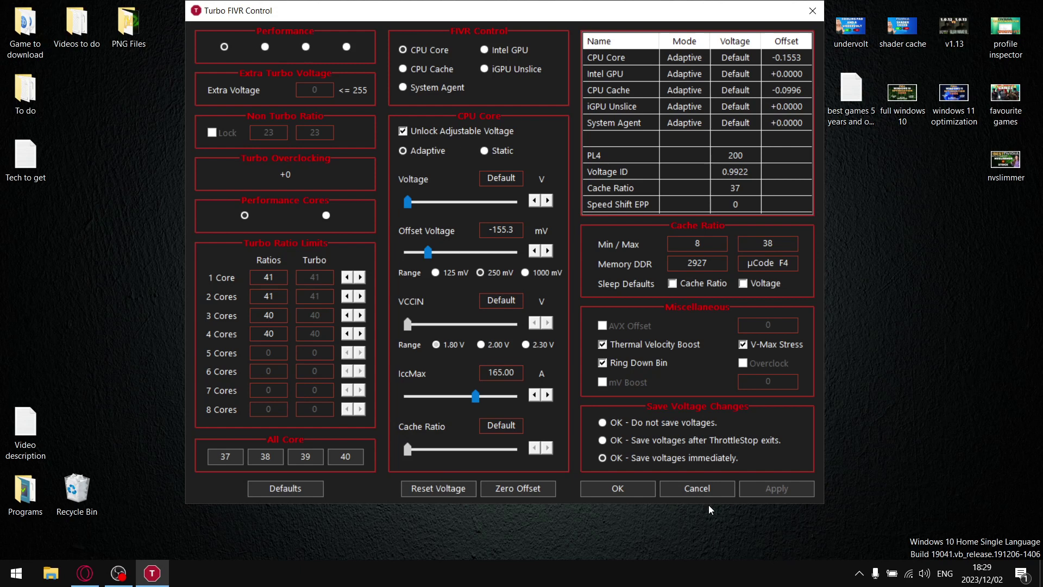
pyautogui.click(696, 488)
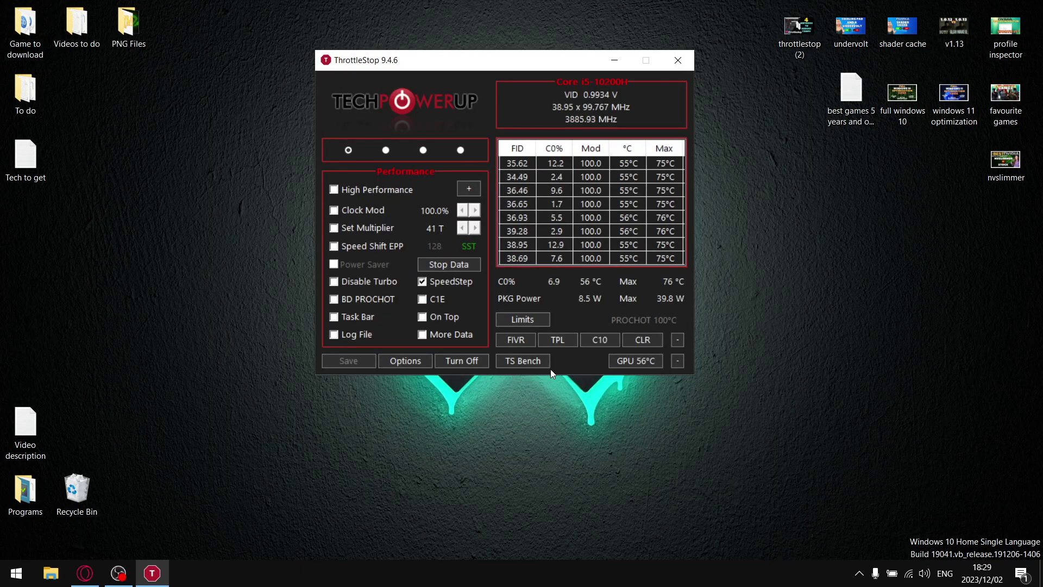
pyautogui.click(520, 360)
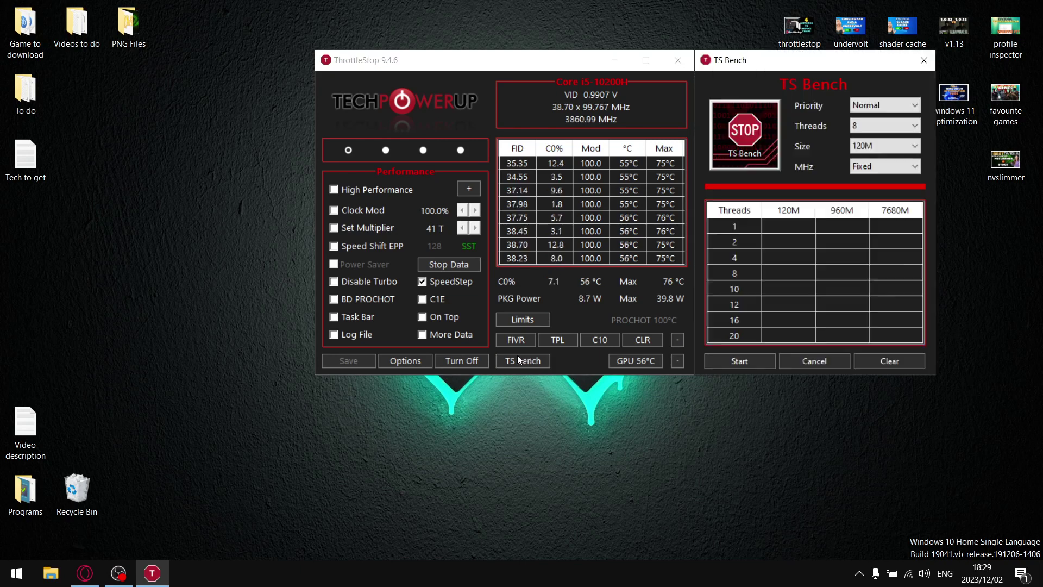
pyautogui.click(892, 147)
pyautogui.click(888, 170)
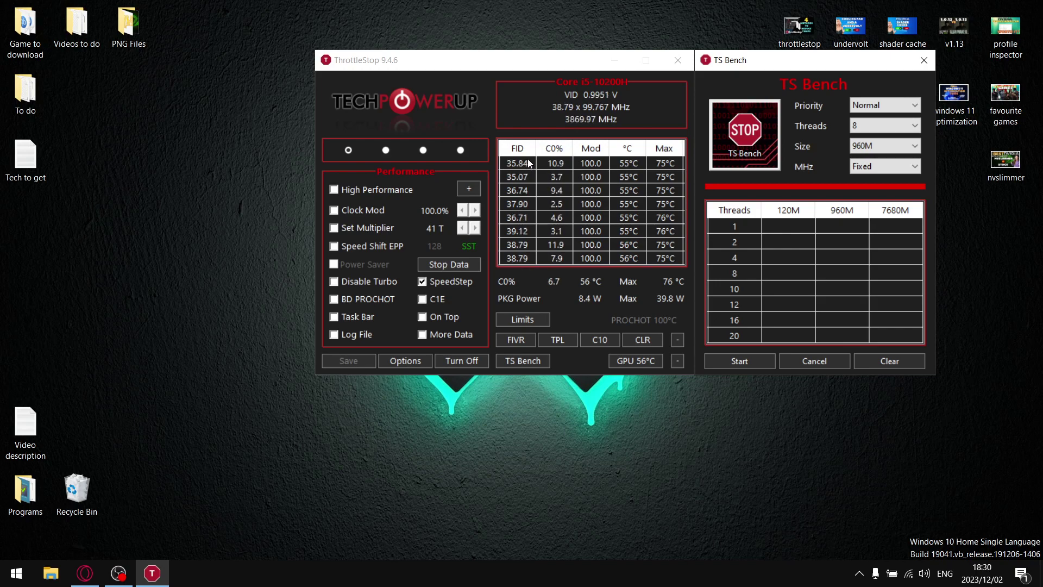
# Step: Reopen TS Bench, then review the −155.3 mV CPU Core offset in Turbo FIVR Control and confirm with OK
pyautogui.click(923, 61)
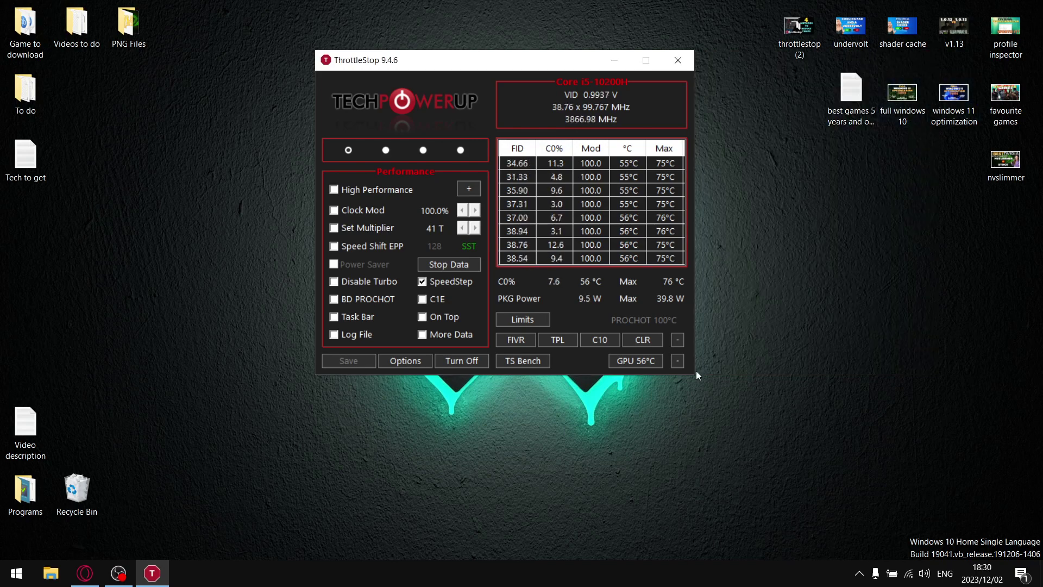
pyautogui.click(508, 362)
pyautogui.click(522, 338)
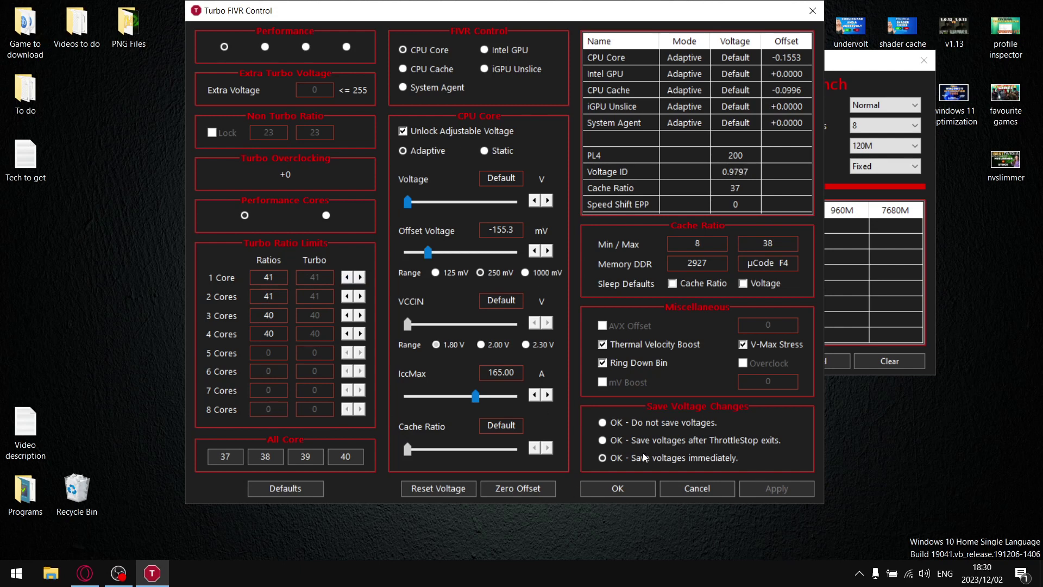
pyautogui.click(592, 490)
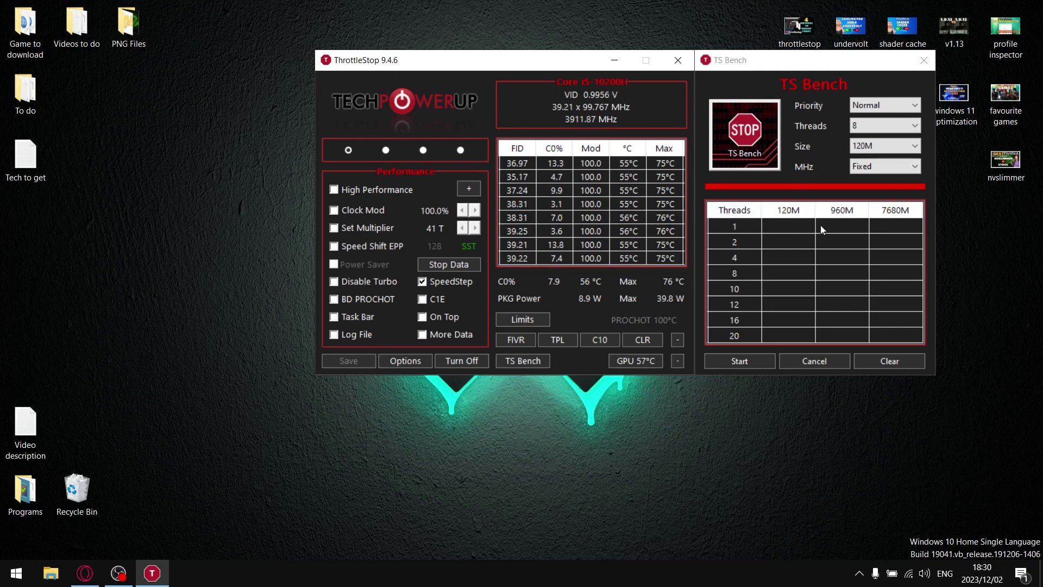
# Step: Set the TS Bench size to 960M, then close the TS Bench window
pyautogui.click(902, 147)
pyautogui.click(891, 164)
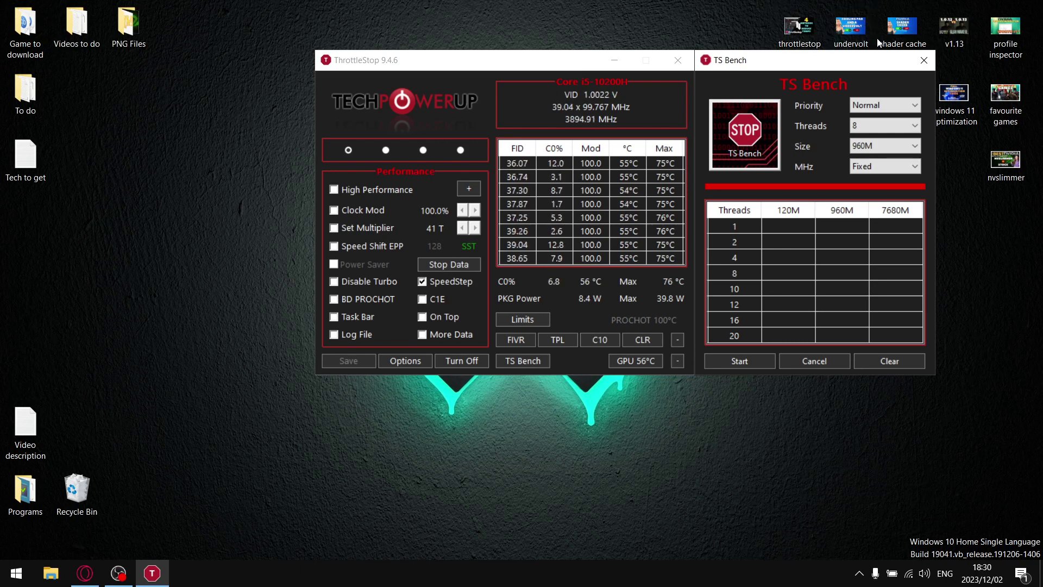
pyautogui.click(931, 64)
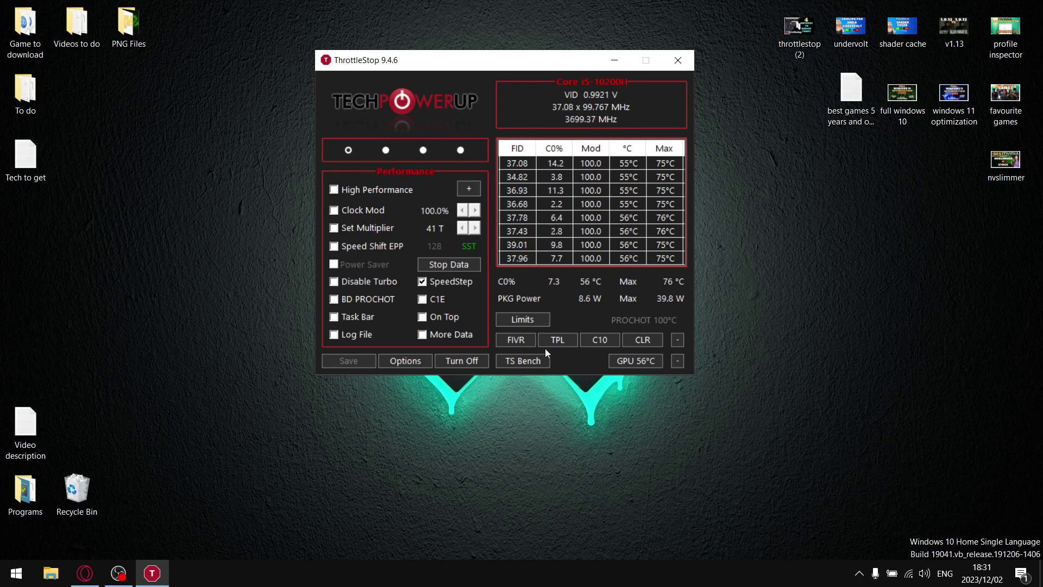
# Step: Unlock Turbo Power Limits, set clamped PL1 and PL2 to 135 with time 56, and close it
pyautogui.click(560, 339)
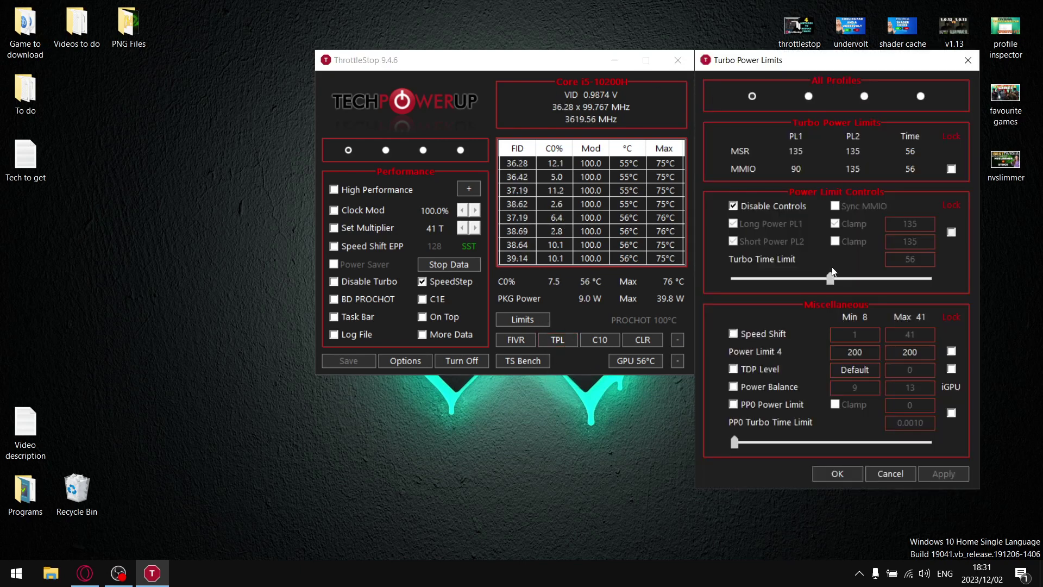
pyautogui.click(735, 207)
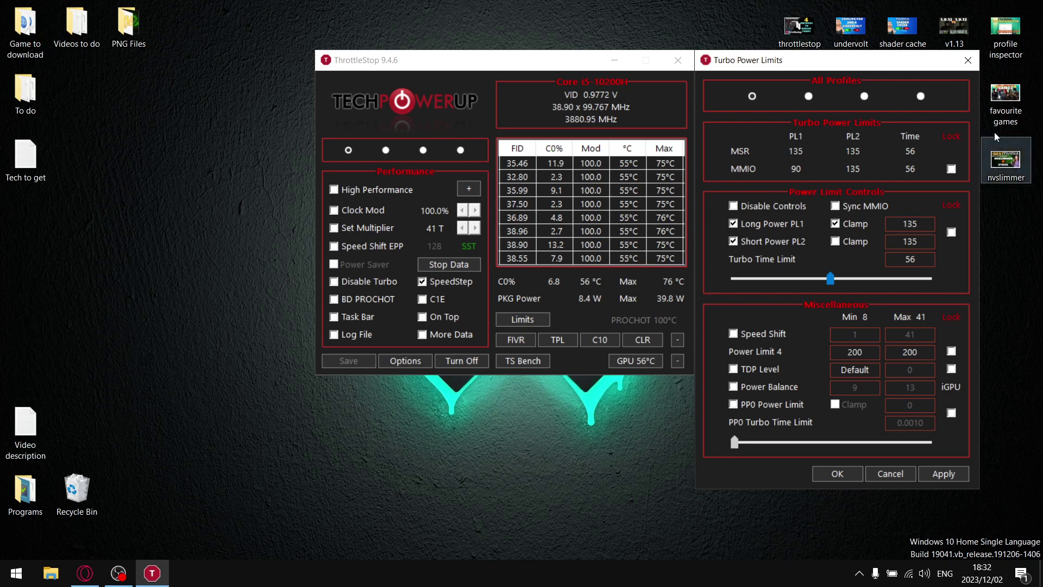
pyautogui.click(972, 59)
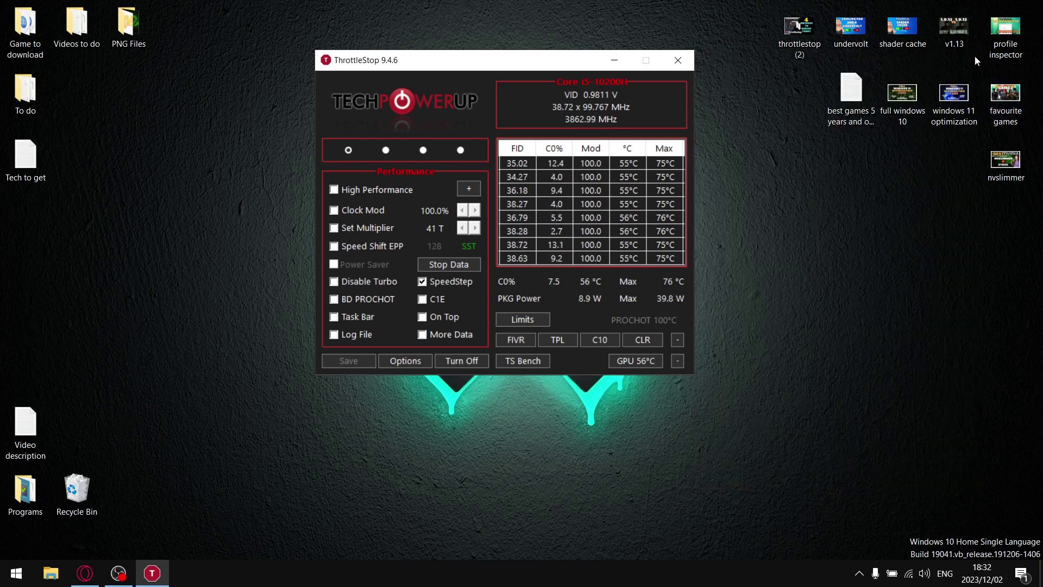